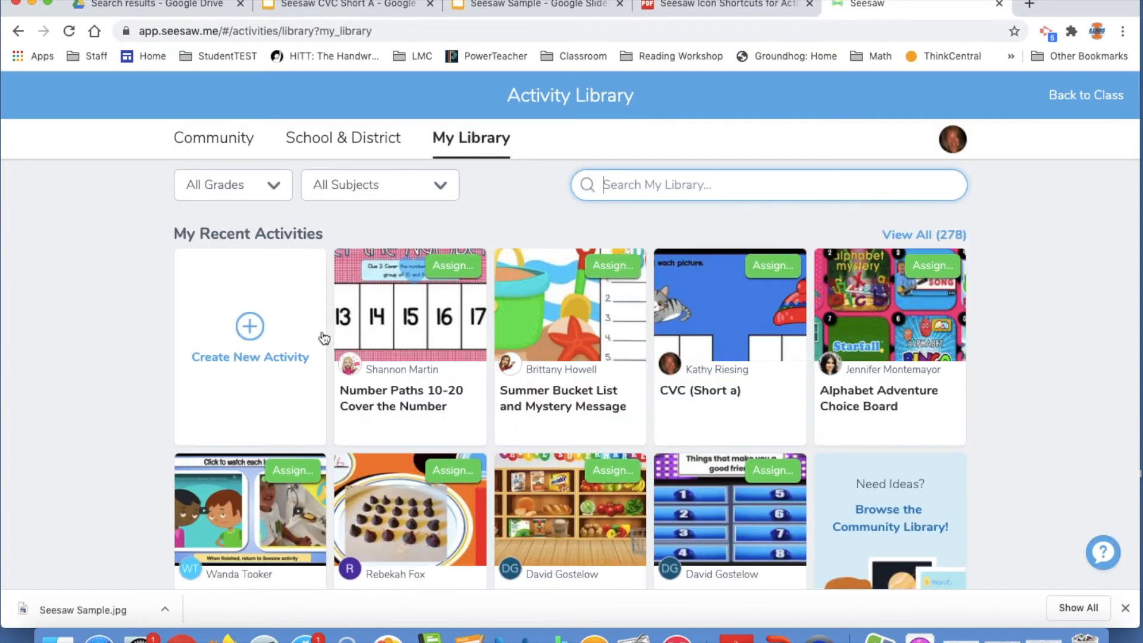
Create a new activity in the personal library and name it "CVC Short A"
{"action": "left_click", "coordinate": [250, 334]}
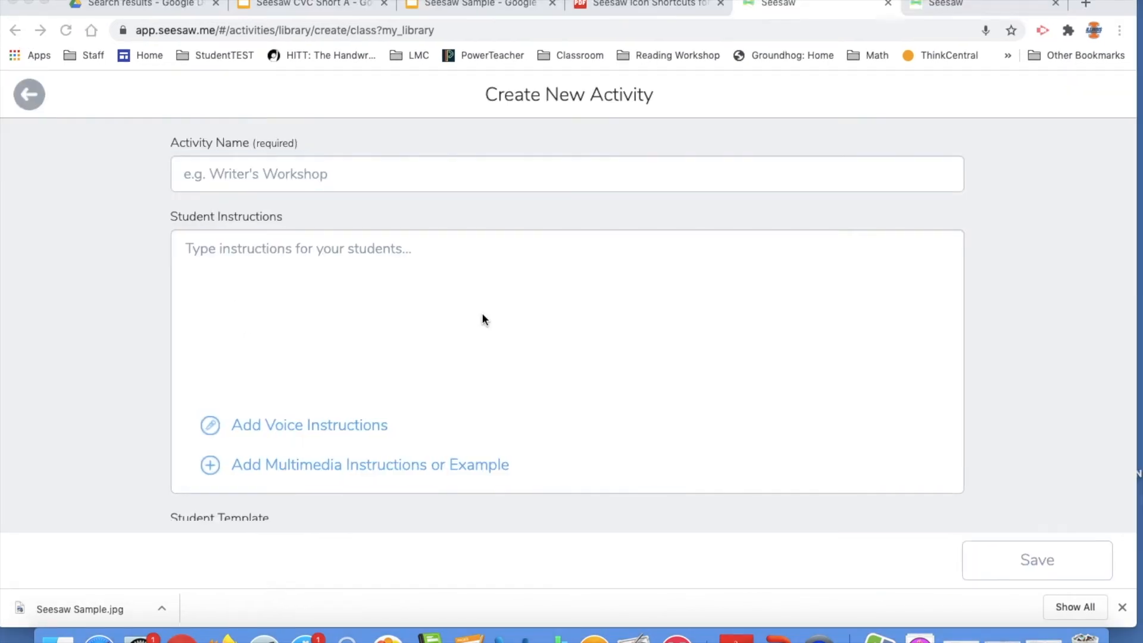
{"action": "left_click", "coordinate": [225, 177]}
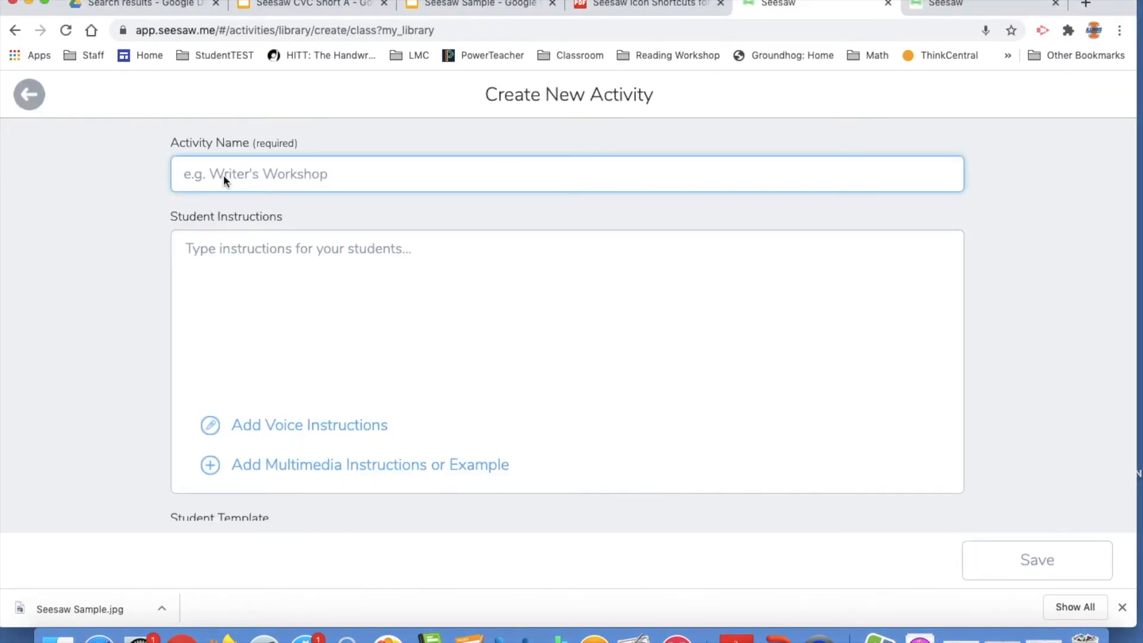
{"action": "type", "text": "CVC "}
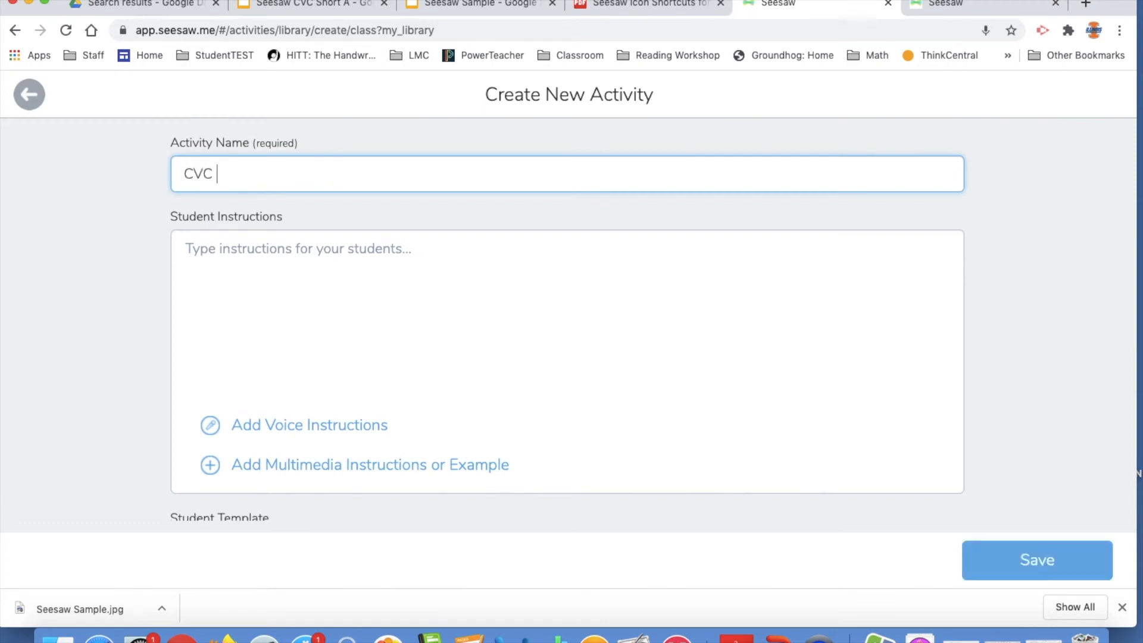
{"action": "type", "text": "Short A"}
Write three student instructions: tap the green :add: button, use the :drawing: tool to label each picture, tap the green :check: to post to your journal
{"action": "left_click", "coordinate": [192, 248]}
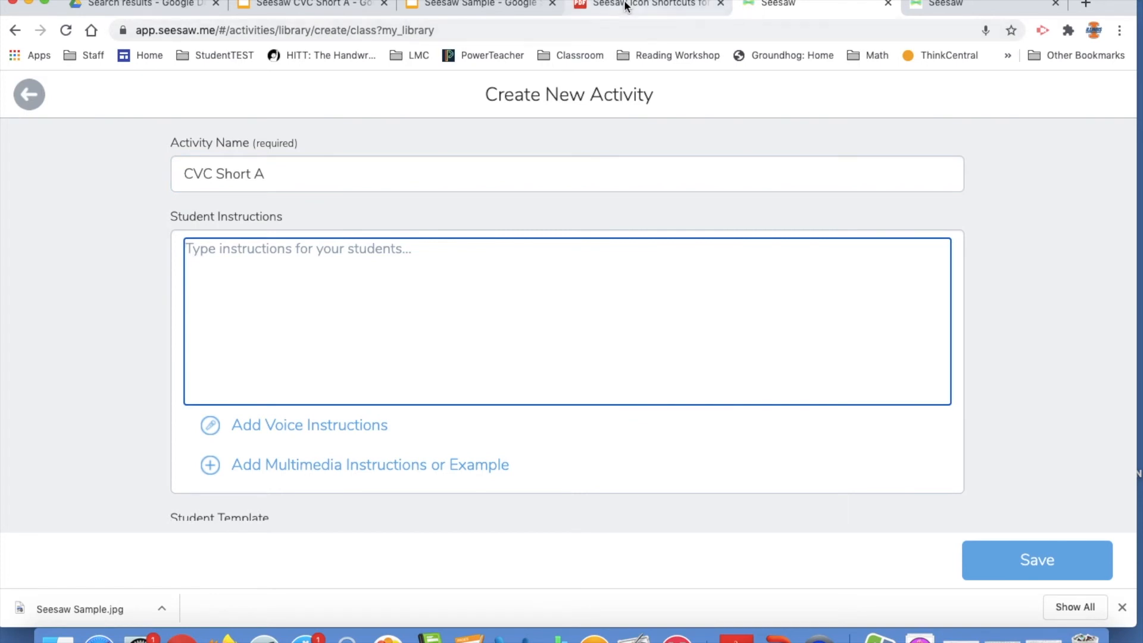
{"action": "left_click", "coordinate": [625, 6]}
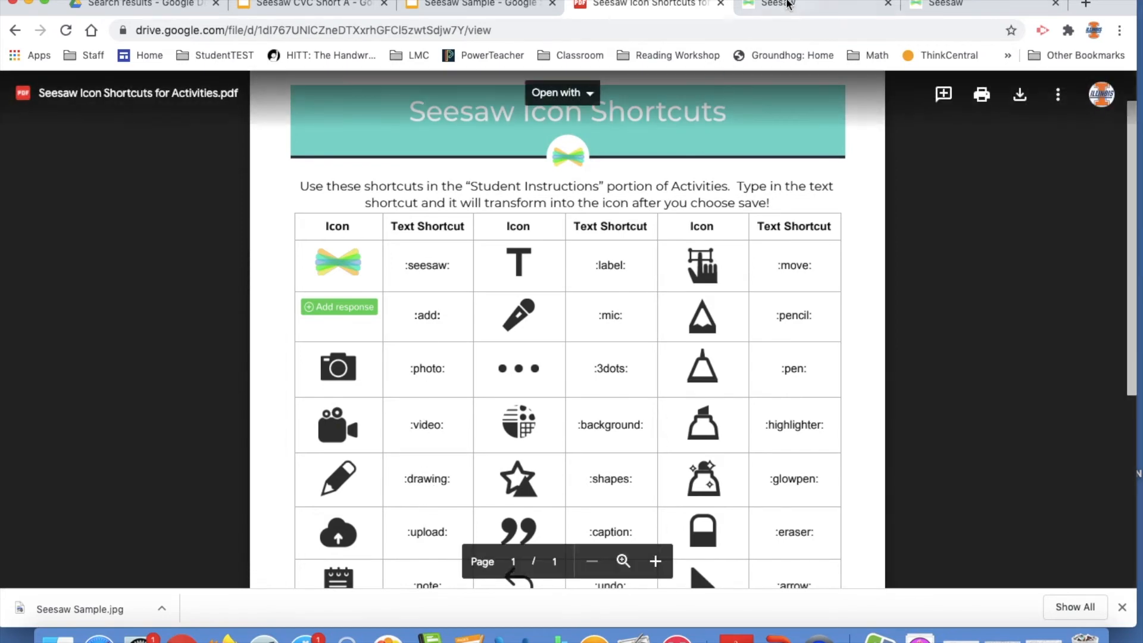
{"action": "left_click", "coordinate": [792, 6]}
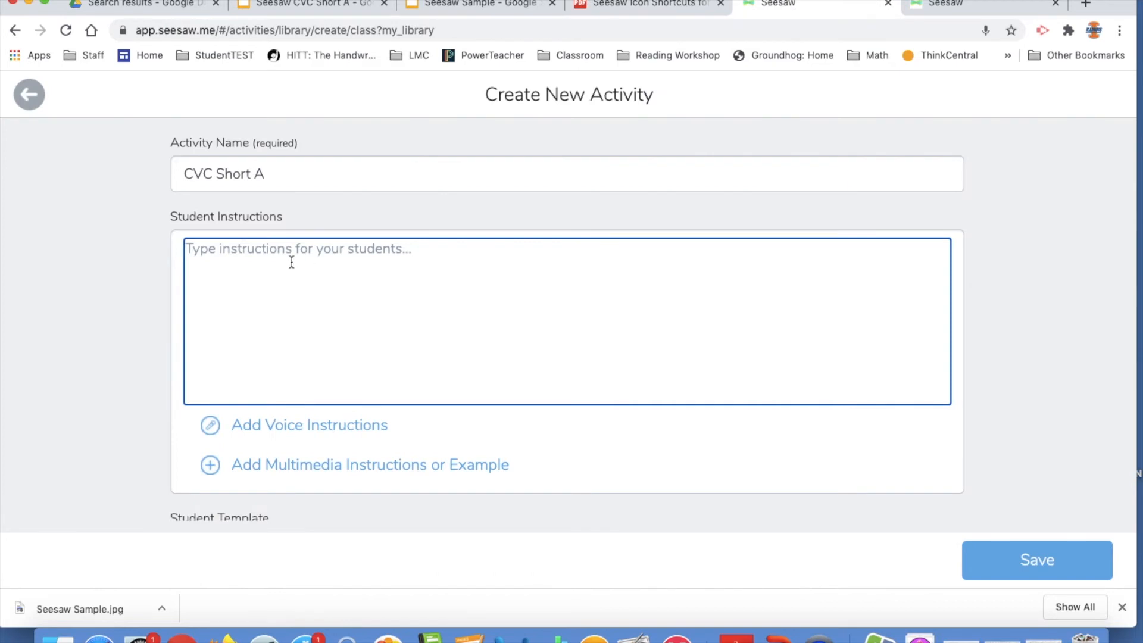
{"action": "type", "text": "1. Tap the green :add: button. 2. Use the :drawing: tool to label each picture. 3. Tap the green :check: to post to your journal."}
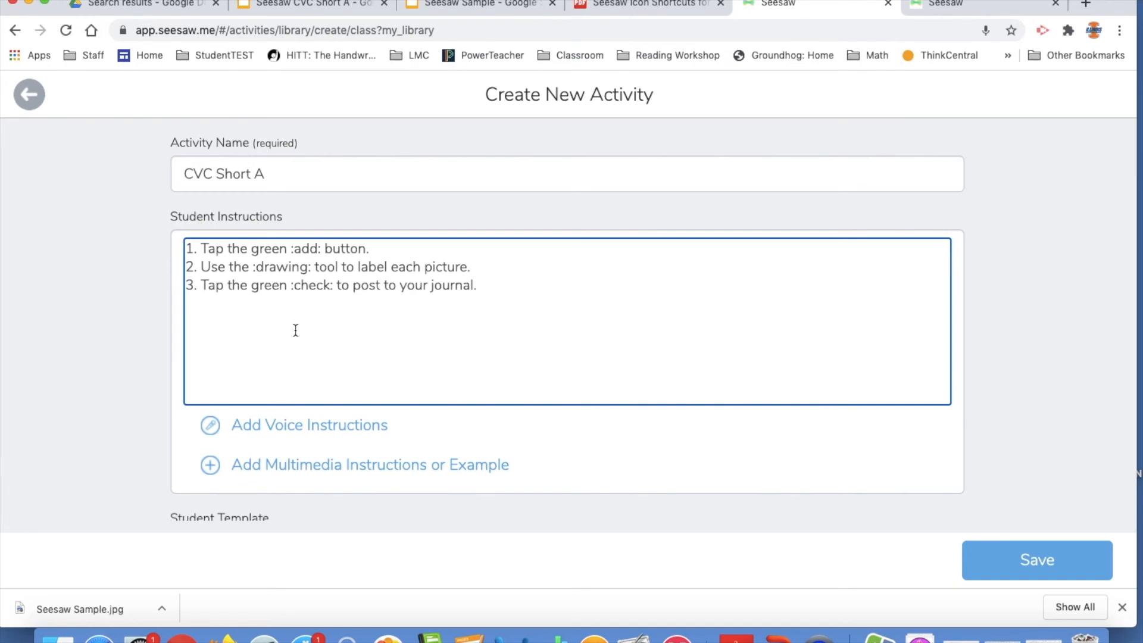
Record voice instructions of about 9 seconds for the activity's student instructions
{"action": "left_click", "coordinate": [274, 427]}
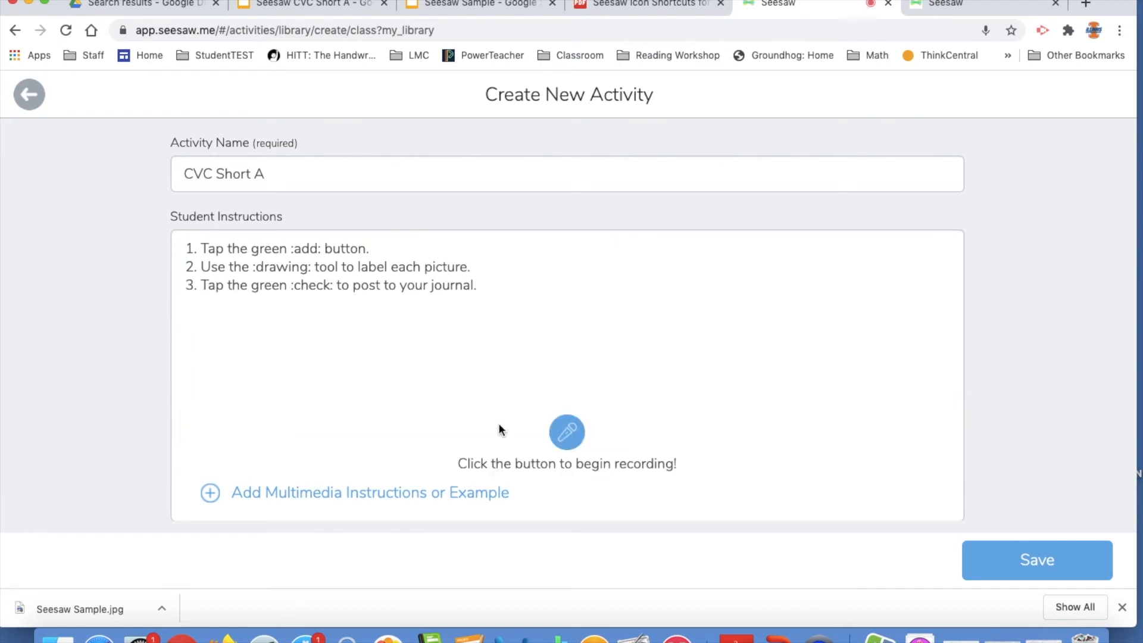
{"action": "left_click", "coordinate": [568, 434]}
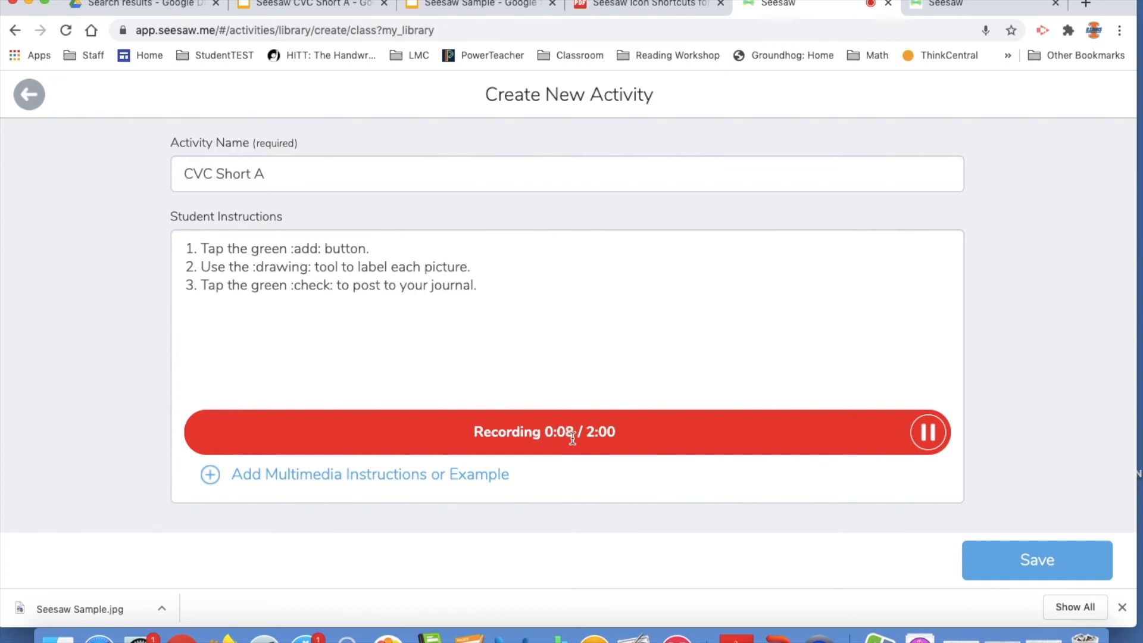
{"action": "left_click", "coordinate": [927, 432]}
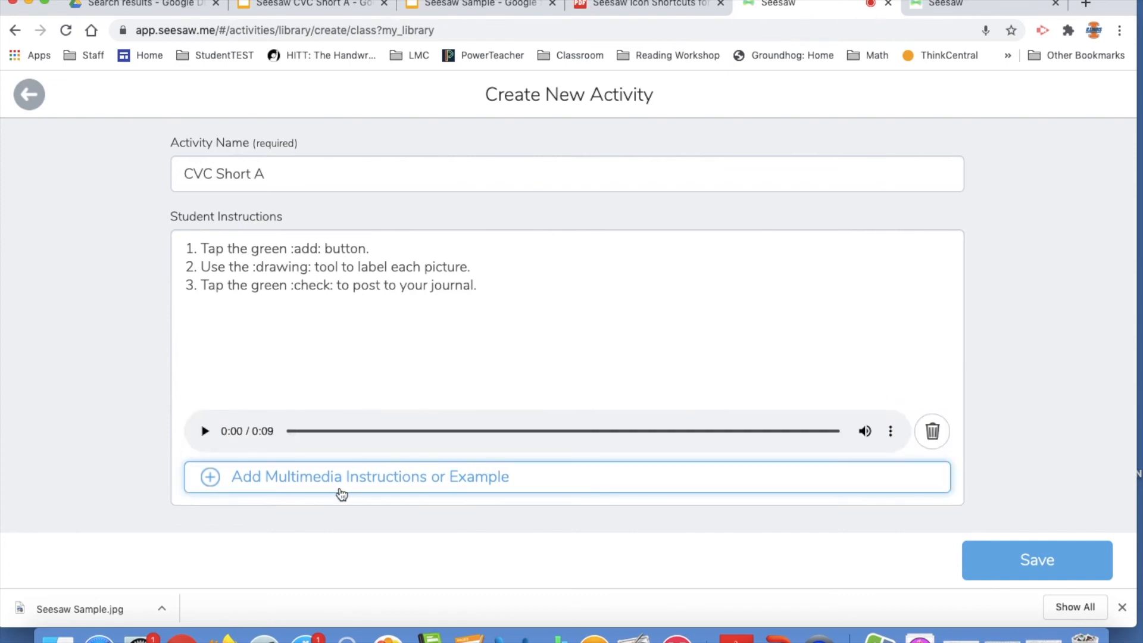
Look at the finished "End of Year Kindergarten Memories" activity as a model for a multimedia example and return to the new activity
{"action": "scroll", "coordinate": [316, 474], "scroll_direction": "down", "scroll_amount": 1}
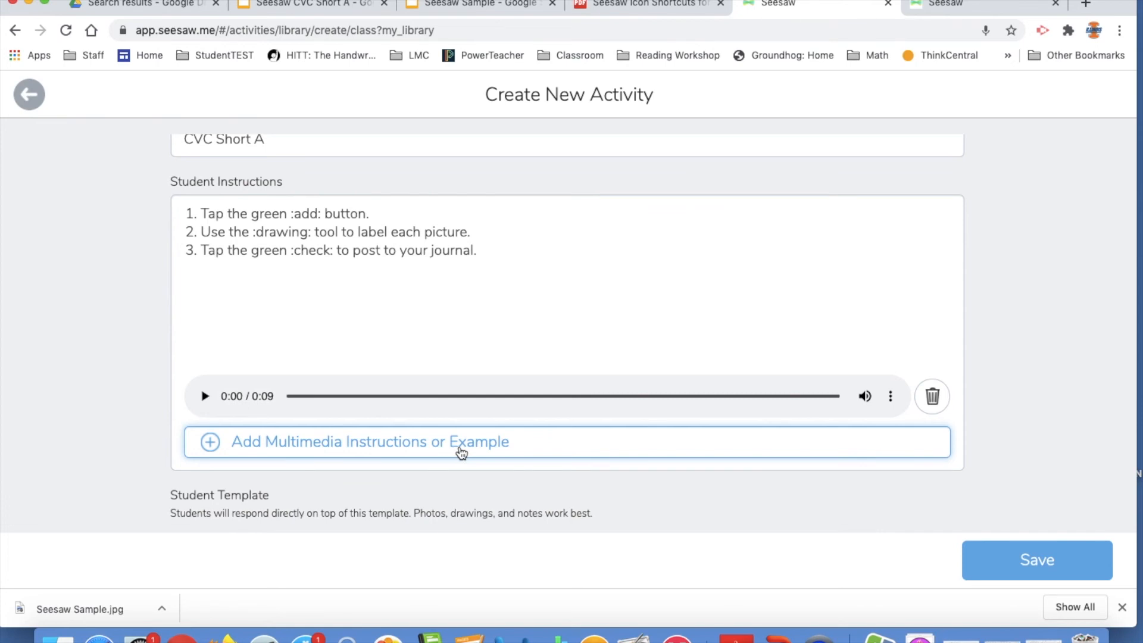
{"action": "left_click", "coordinate": [940, 6]}
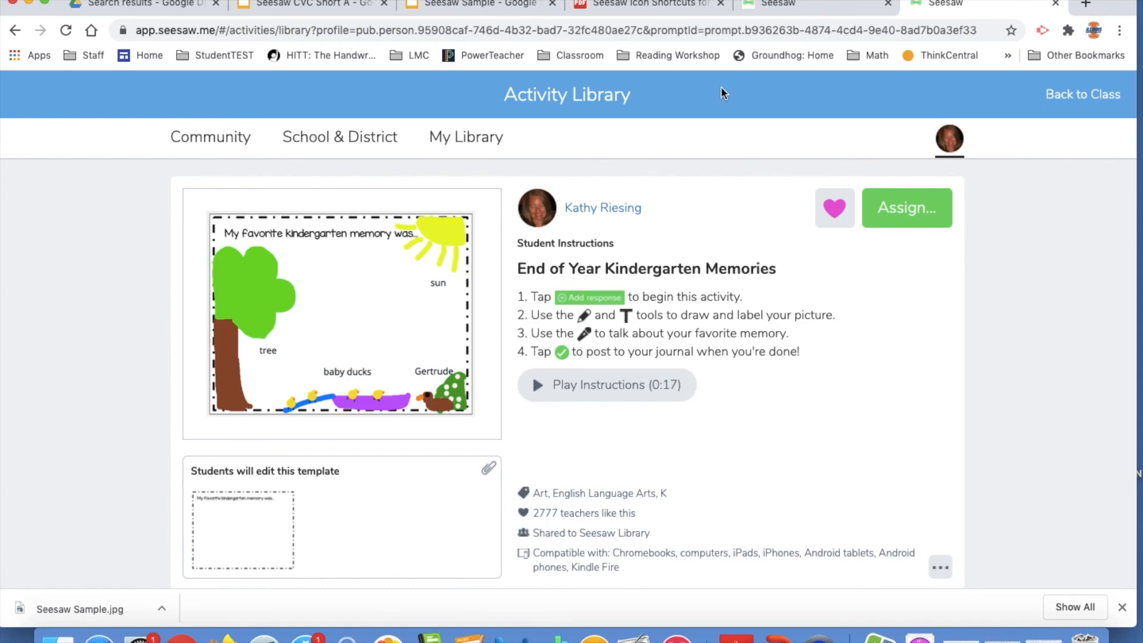
{"action": "key", "text": "ctrl+shift+Tab"}
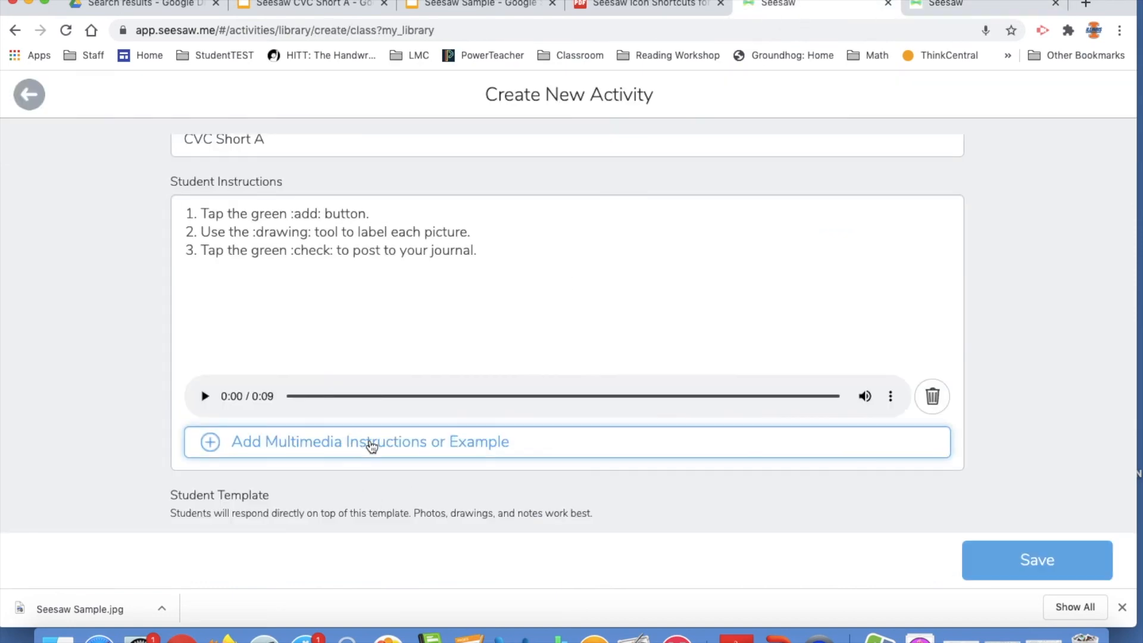
Upload the downloaded Seesaw Sample.jpg as the template for student responses and save the activity
{"action": "scroll", "coordinate": [372, 442], "scroll_direction": "down", "scroll_amount": 3}
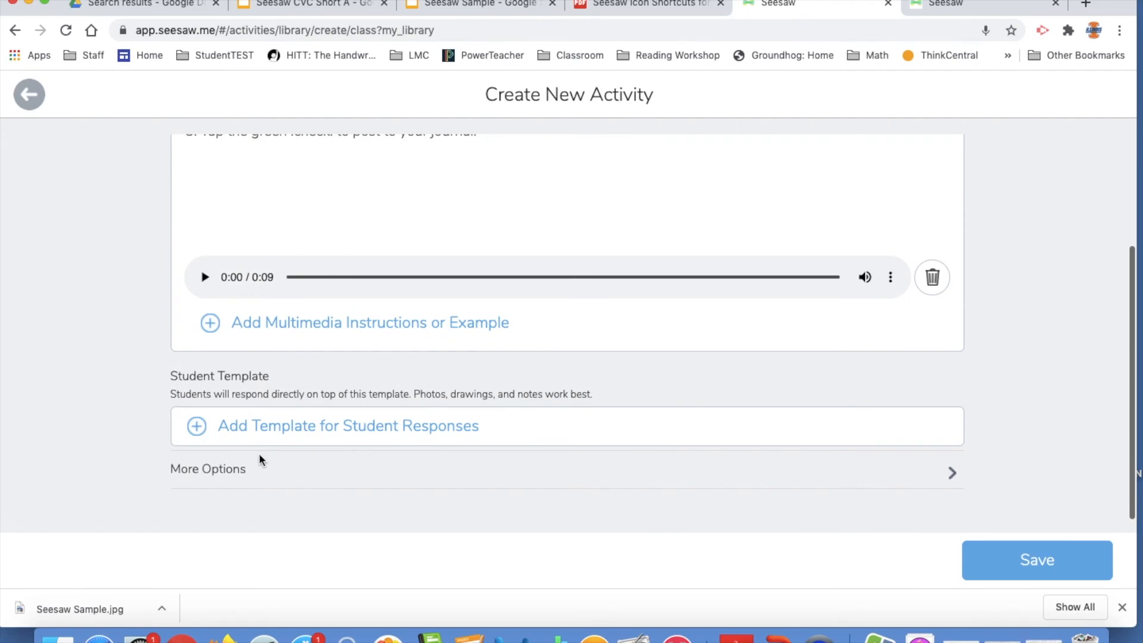
{"action": "left_click", "coordinate": [255, 430]}
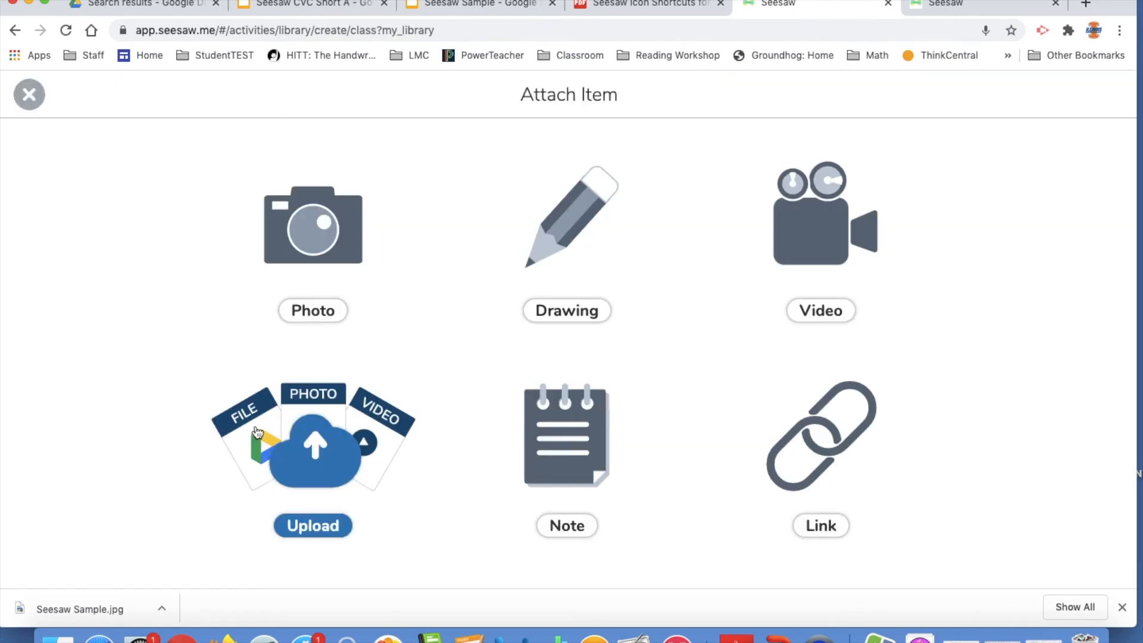
{"action": "left_click", "coordinate": [304, 461]}
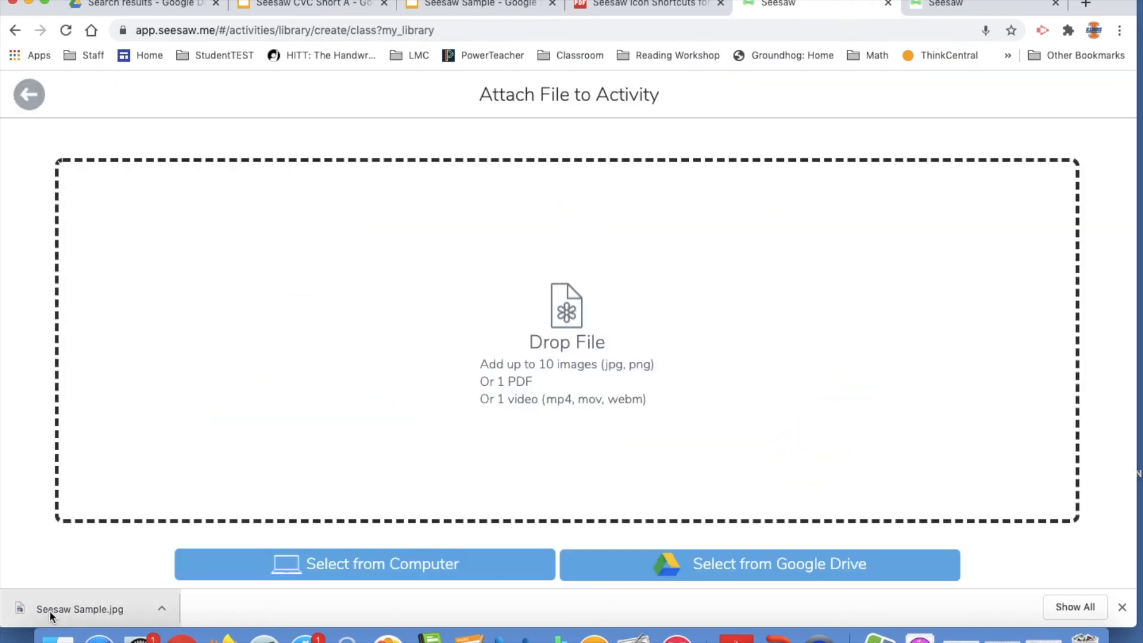
{"action": "left_click_drag", "start_coordinate": [49, 609], "coordinate": [484, 388]}
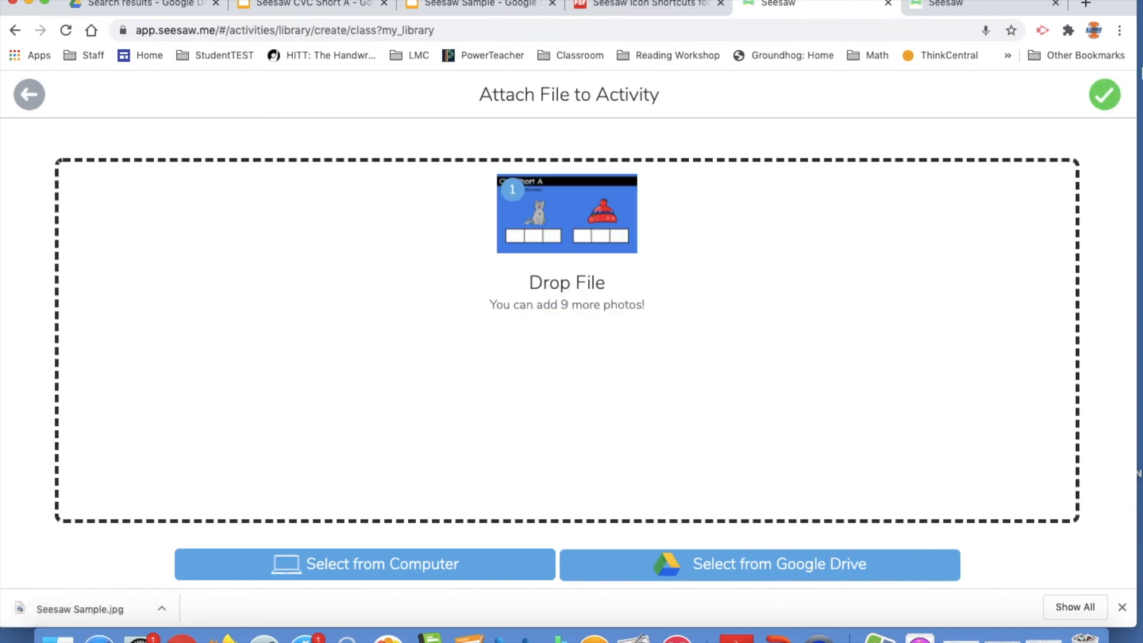
{"action": "left_click", "coordinate": [1105, 95]}
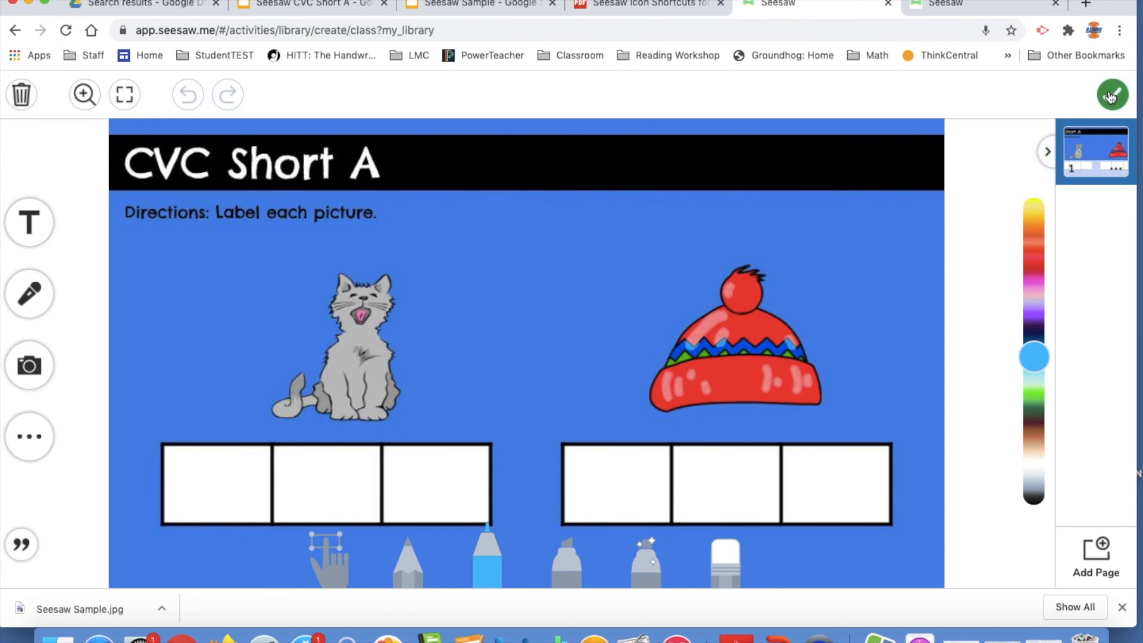
{"action": "left_click", "coordinate": [1110, 95]}
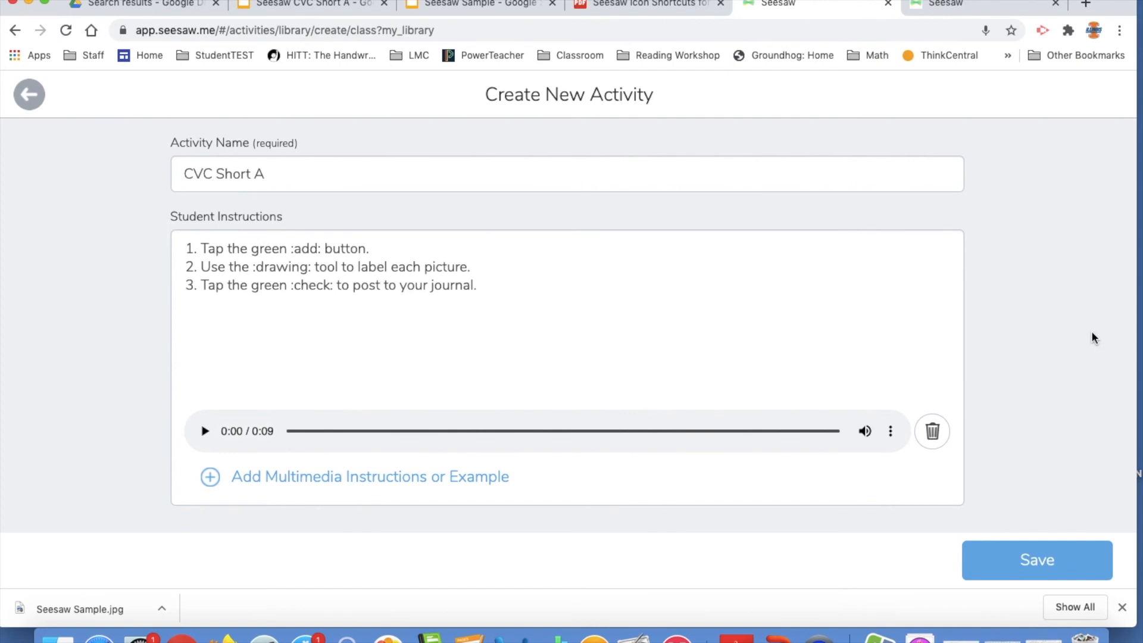
{"action": "left_click", "coordinate": [991, 564]}
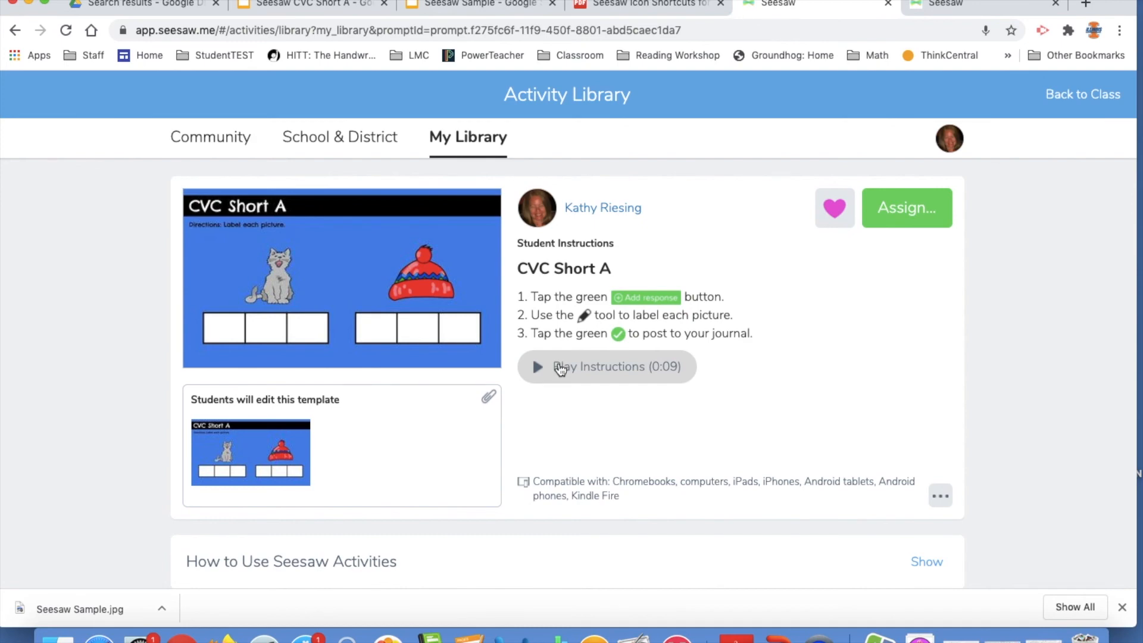
Review the options for sharing the CVC Short A activity with other teachers and close them without sharing
{"action": "left_click", "coordinate": [940, 497]}
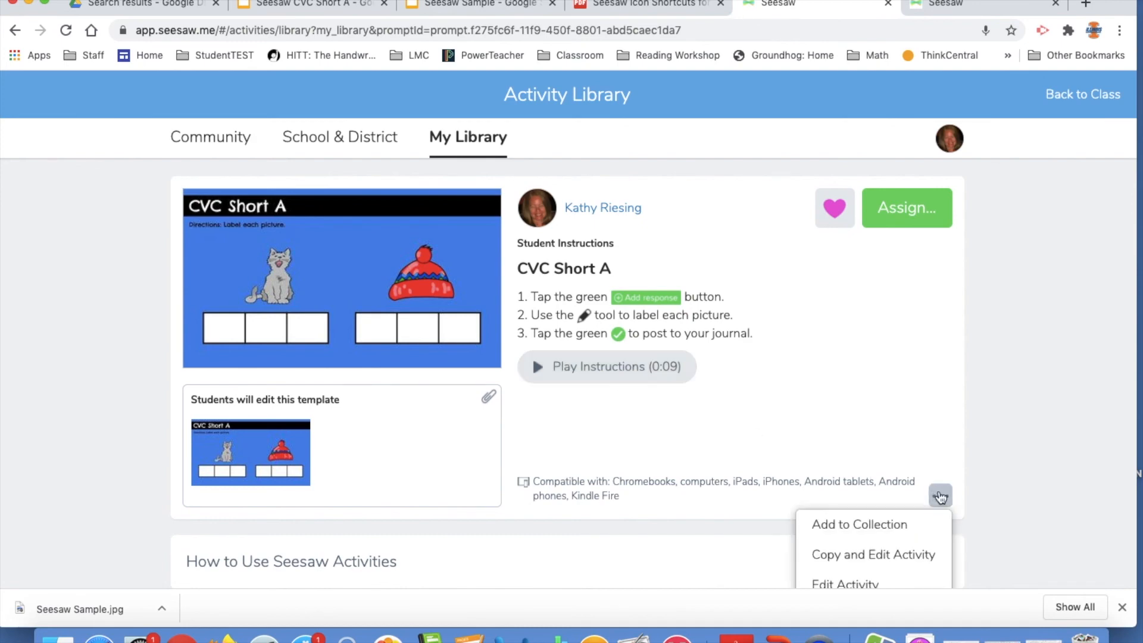
{"action": "scroll", "coordinate": [857, 572], "scroll_direction": "down", "scroll_amount": 2}
{"action": "left_click", "coordinate": [829, 574]}
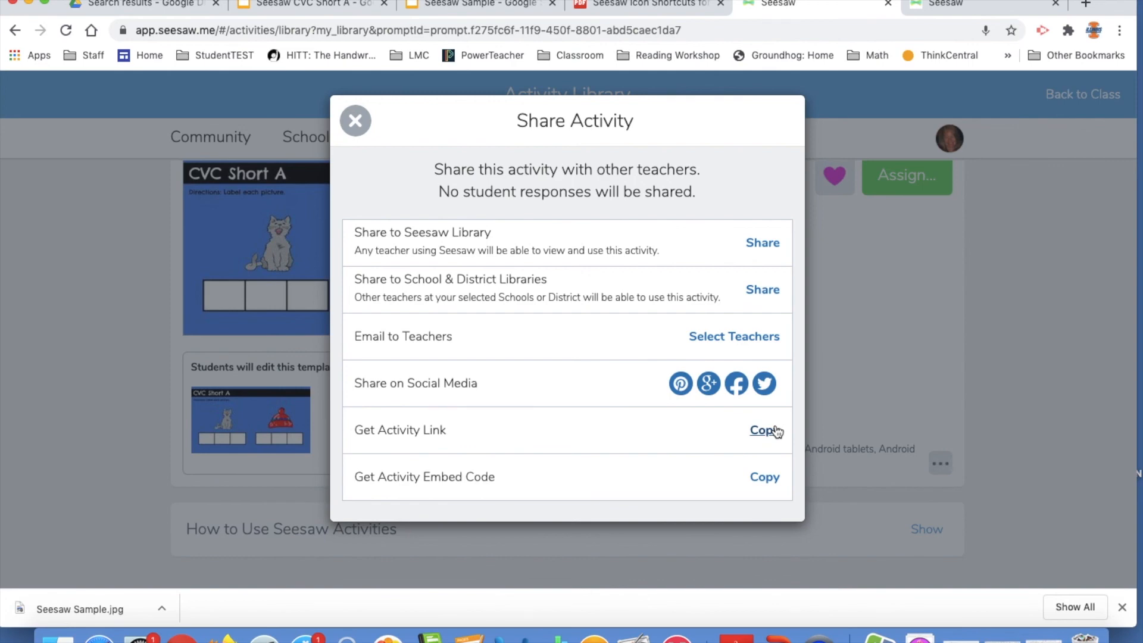
{"action": "left_click", "coordinate": [356, 120]}
{"action": "scroll", "coordinate": [766, 291], "scroll_direction": "up", "scroll_amount": 1}
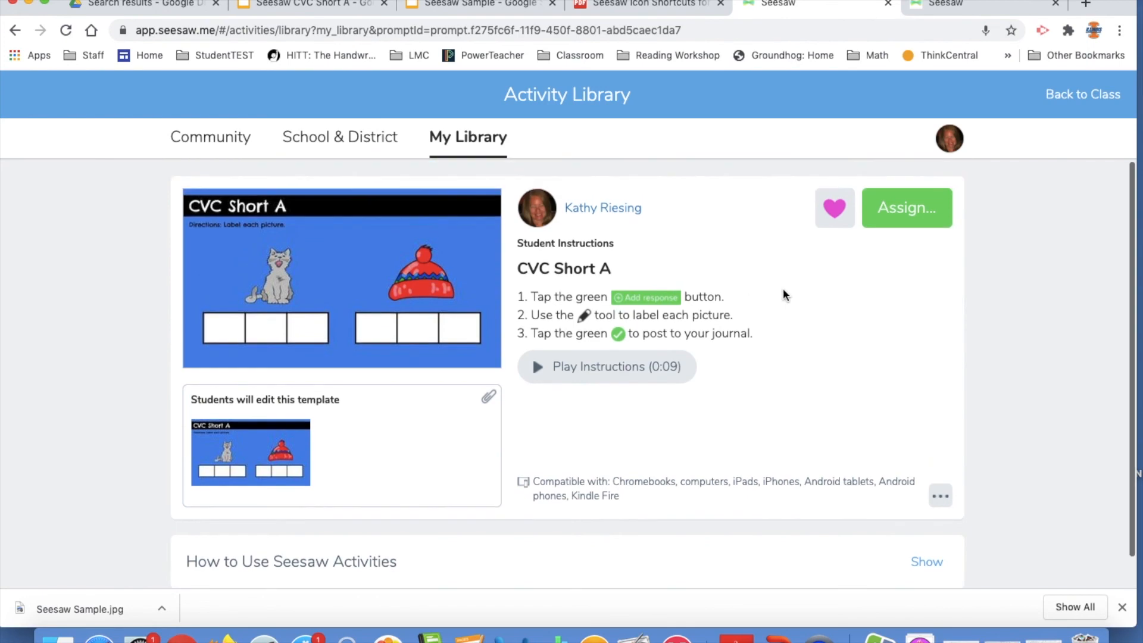
Assign the CVC Short A activity to the Summer Course 2020 class
{"action": "left_click", "coordinate": [902, 208]}
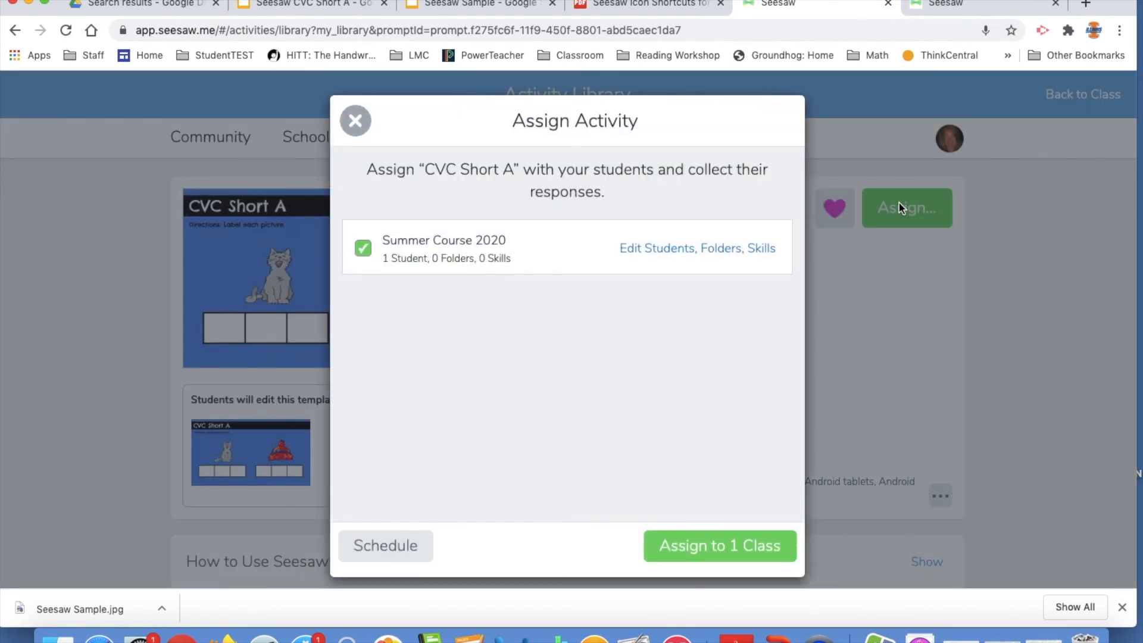
{"action": "left_click", "coordinate": [686, 544]}
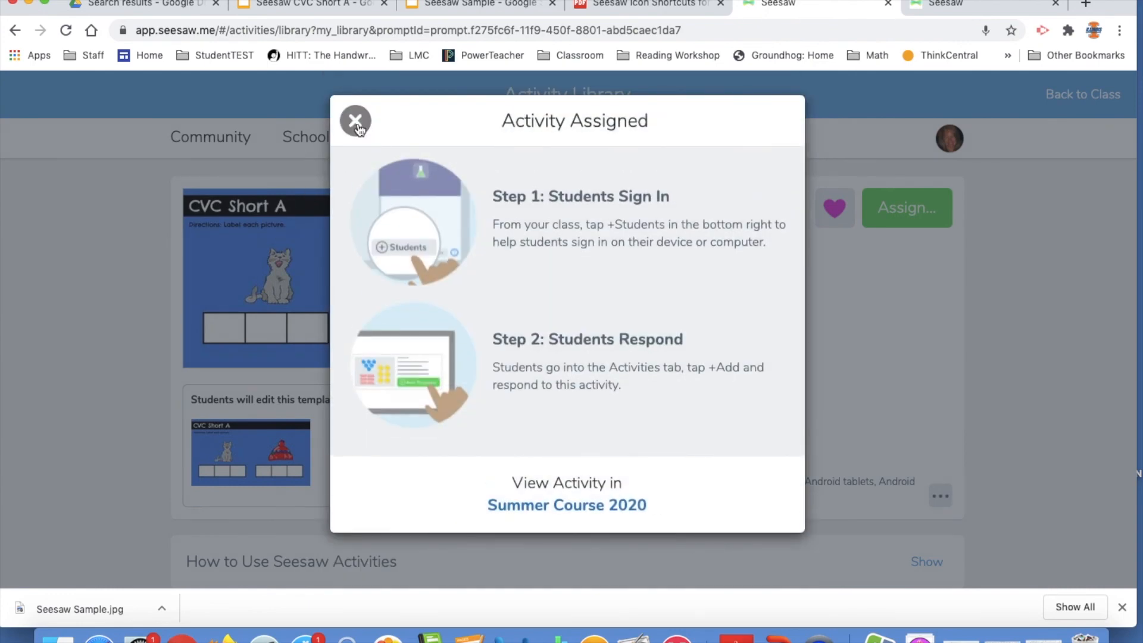
{"action": "left_click", "coordinate": [357, 130]}
Go back to the class, view its journal, and return to the activities assigned to the class
{"action": "left_click", "coordinate": [1084, 98]}
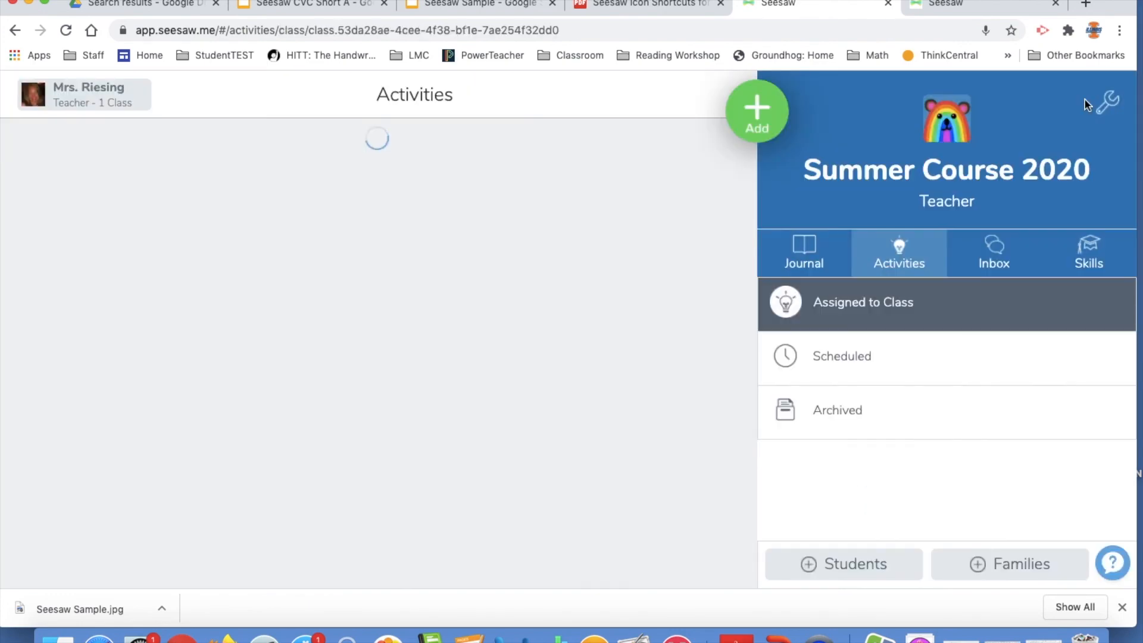
{"action": "left_click", "coordinate": [800, 258]}
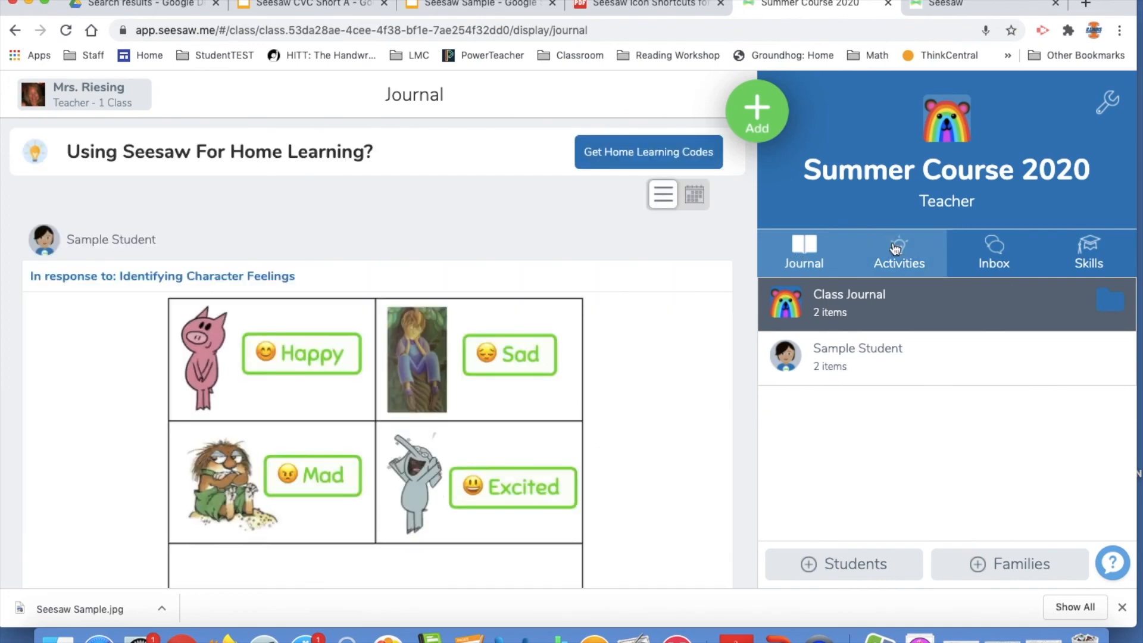
{"action": "left_click", "coordinate": [896, 248]}
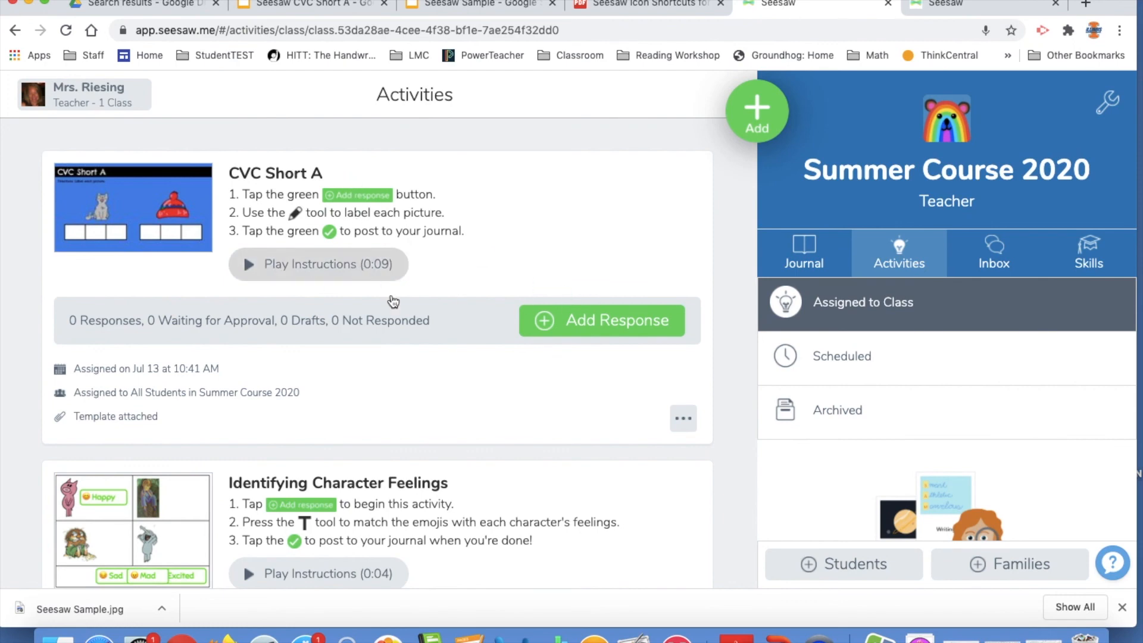
Start a response to CVC Short A as Sample Student and handwrite "cat" in the boxes under the cat
{"action": "left_click", "coordinate": [565, 327]}
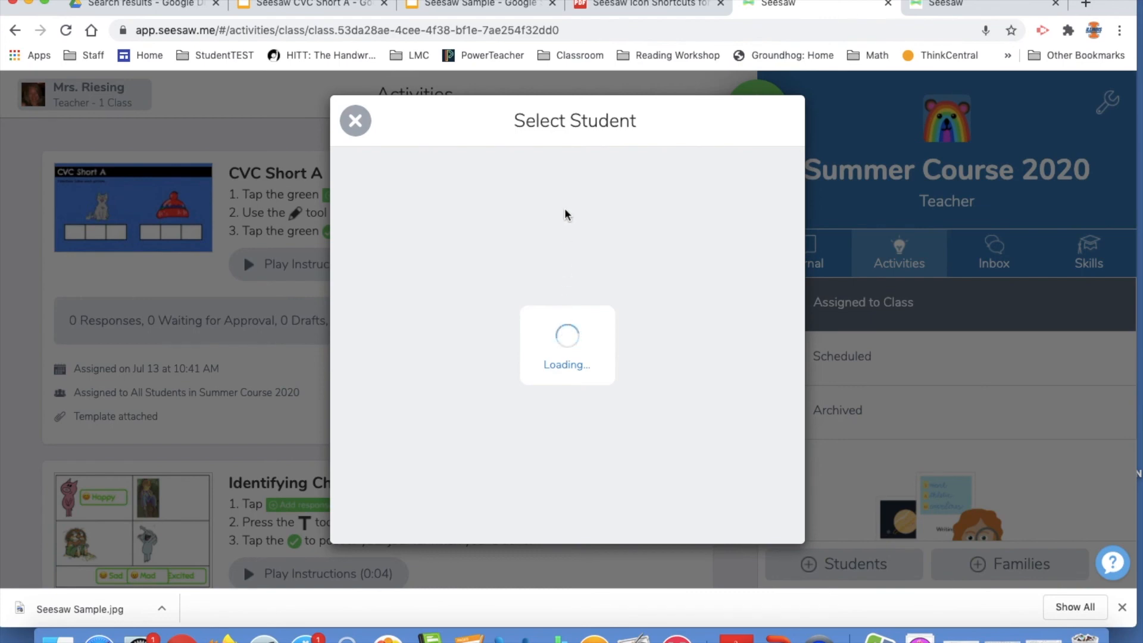
{"action": "left_click", "coordinate": [517, 198]}
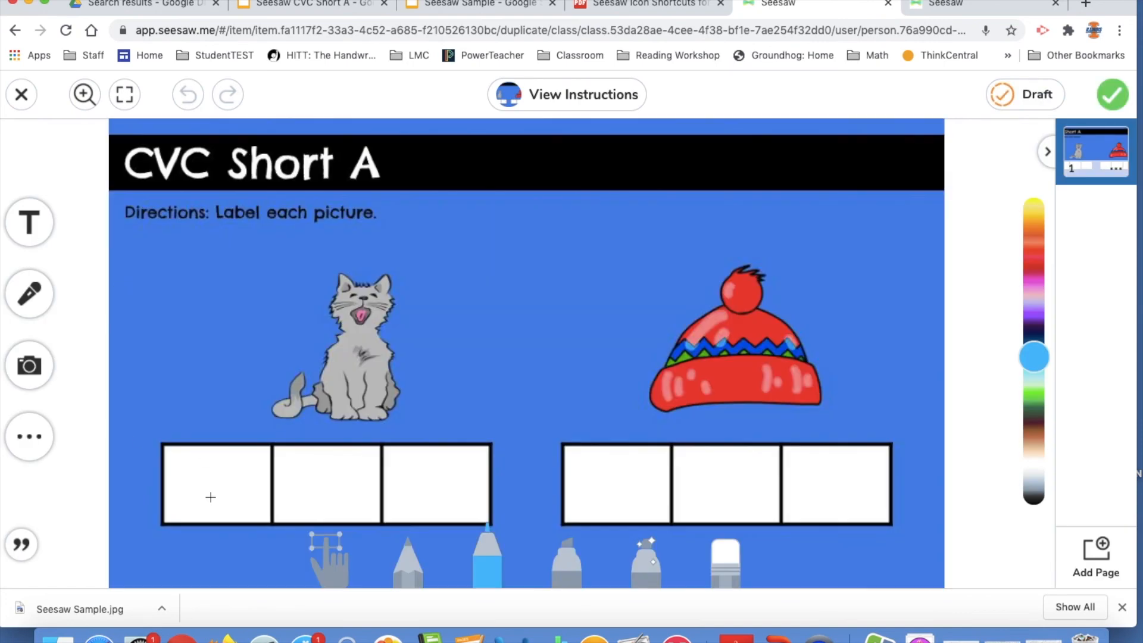
{"action": "mouse_move", "coordinate": [232, 461]}
{"action": "left_mouse_down"}
{"action": "mouse_move", "coordinate": [204, 498]}
{"action": "mouse_move", "coordinate": [237, 499]}
{"action": "left_mouse_up"}
{"action": "mouse_move", "coordinate": [334, 459]}
{"action": "left_mouse_down"}
{"action": "mouse_move", "coordinate": [305, 477]}
{"action": "mouse_move", "coordinate": [344, 449]}
{"action": "mouse_move", "coordinate": [341, 505]}
{"action": "left_mouse_up"}
{"action": "mouse_move", "coordinate": [431, 465]}
{"action": "left_mouse_down"}
{"action": "mouse_move", "coordinate": [430, 507]}
{"action": "mouse_move", "coordinate": [474, 492]}
{"action": "left_mouse_up"}
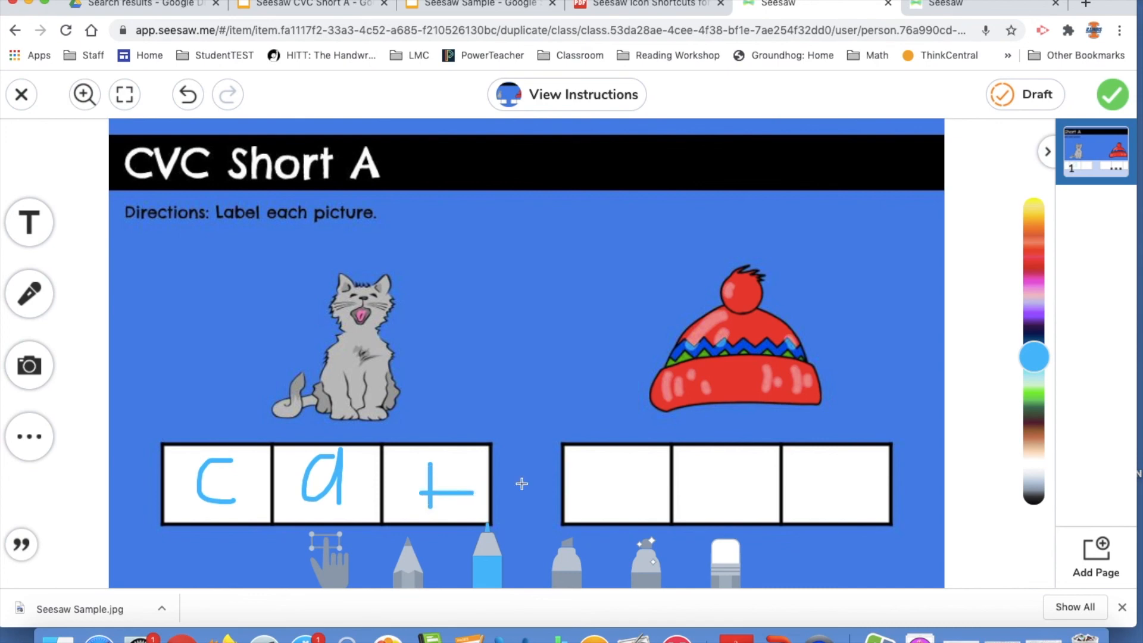
Handwrite "hat" in the boxes under the hat, submit the response, and view it in Sample Student's journal
{"action": "left_click_drag", "start_coordinate": [612, 497], "coordinate": [613, 508]}
{"action": "left_click_drag", "start_coordinate": [609, 491], "coordinate": [707, 510]}
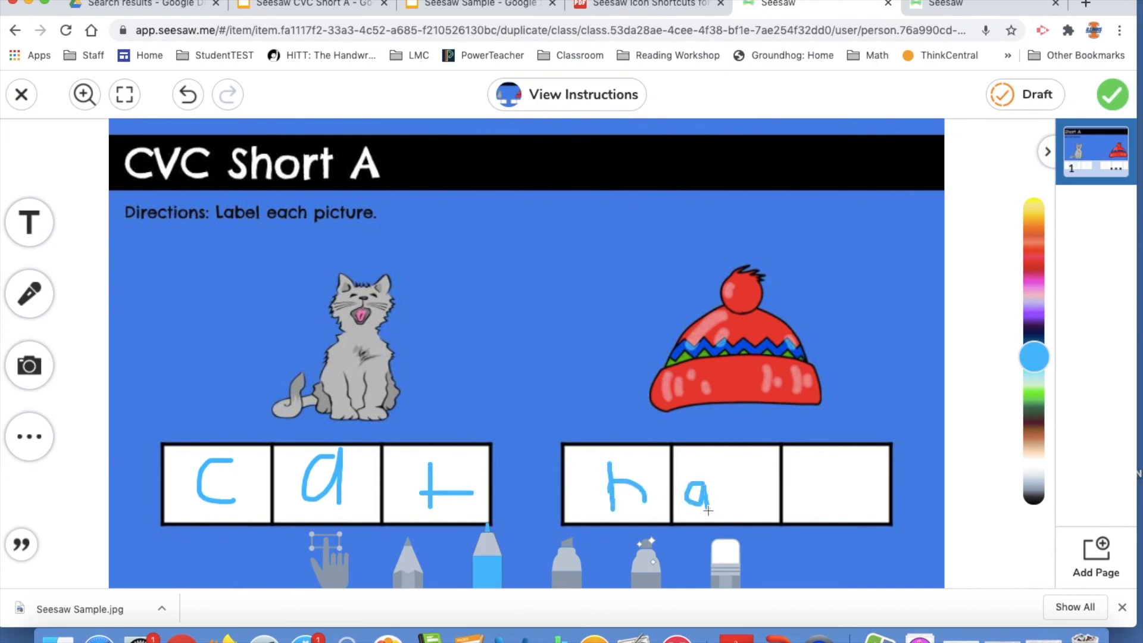
{"action": "mouse_move", "coordinate": [808, 470]}
{"action": "left_mouse_down"}
{"action": "mouse_move", "coordinate": [811, 504]}
{"action": "mouse_move", "coordinate": [828, 488]}
{"action": "left_mouse_up"}
{"action": "left_click", "coordinate": [1114, 99]}
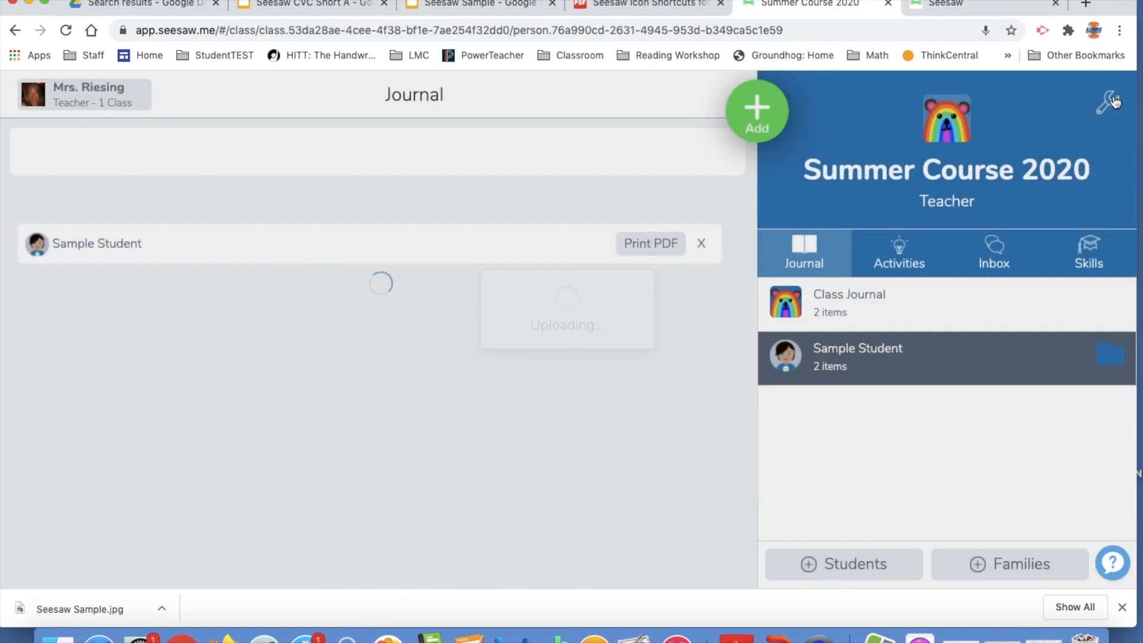
{"action": "scroll", "coordinate": [460, 429], "scroll_direction": "down", "scroll_amount": 3}
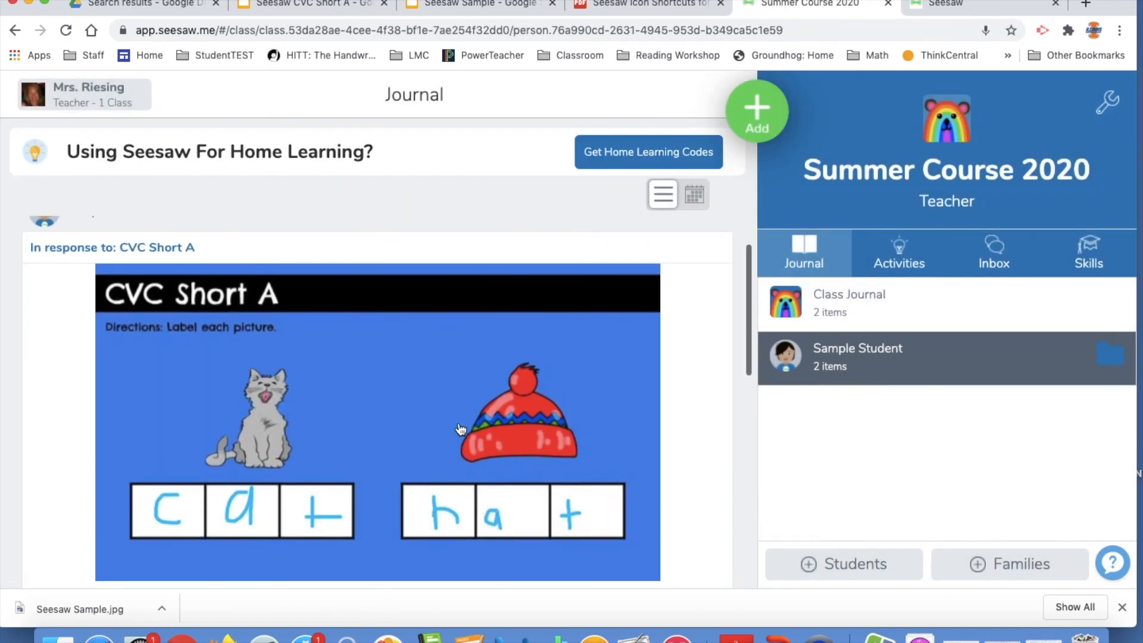